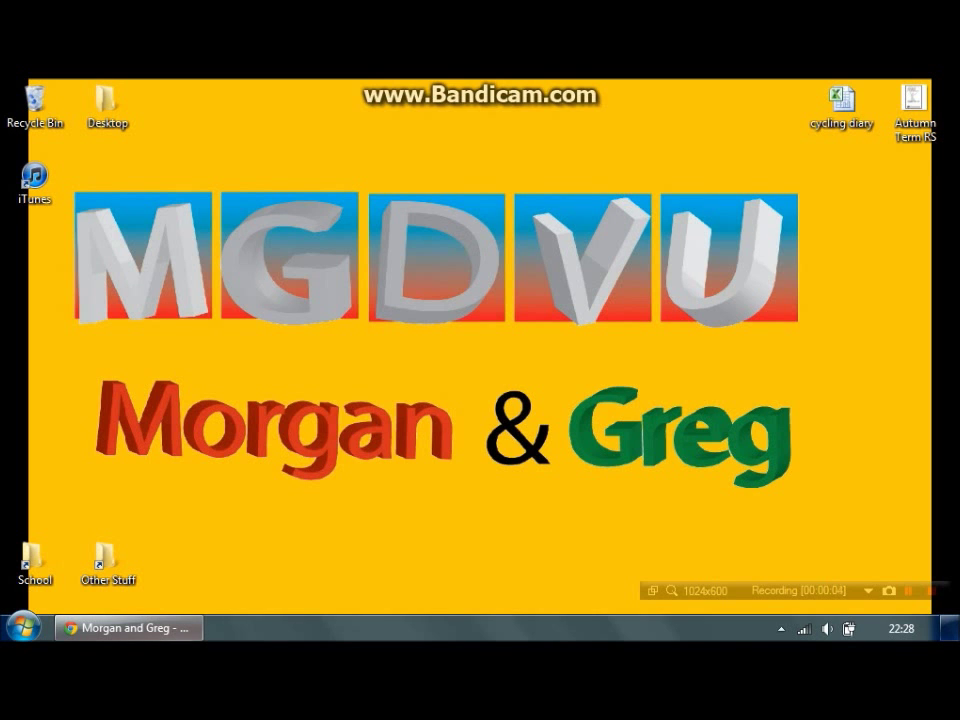
Step: Switch to Google Chrome and open a new incognito window
{"action": "left_click", "coordinate": [128, 628]}
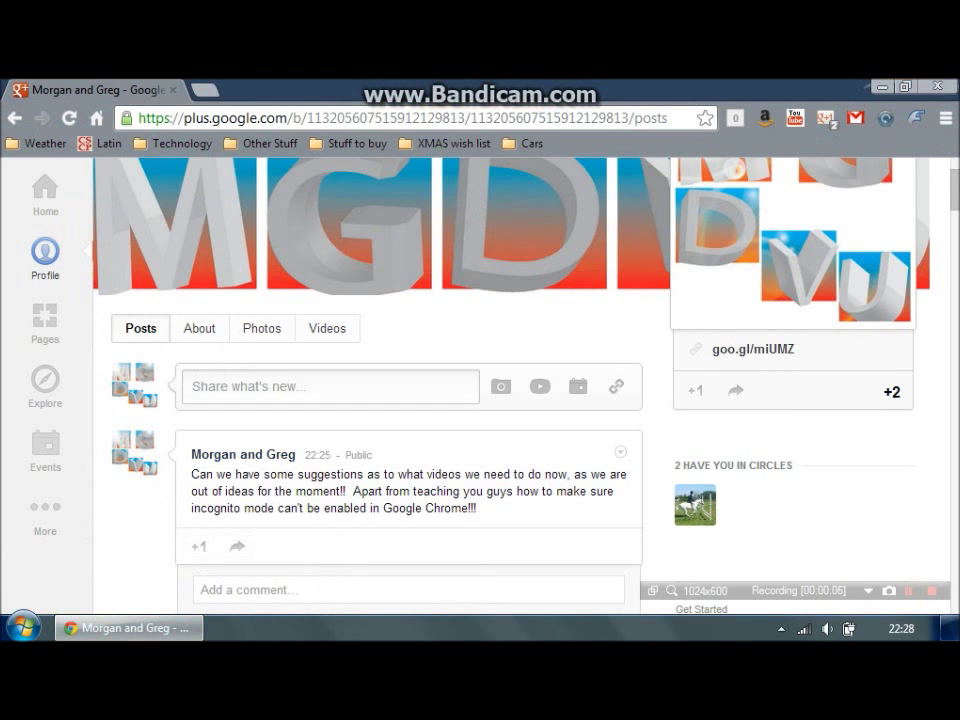
{"action": "left_click", "coordinate": [945, 118]}
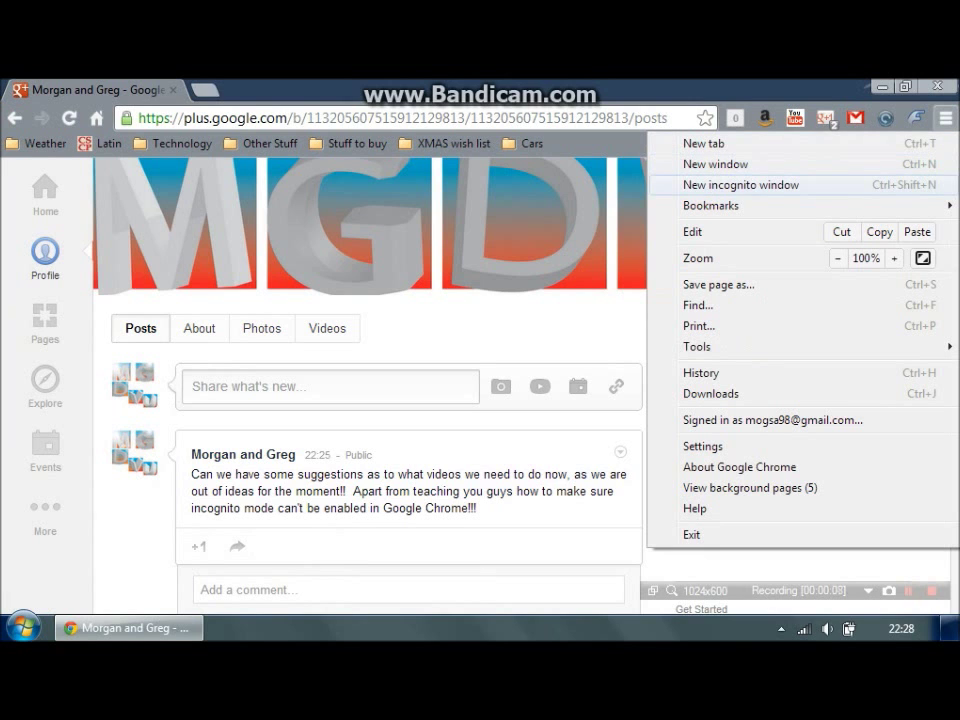
{"action": "left_click", "coordinate": [740, 184]}
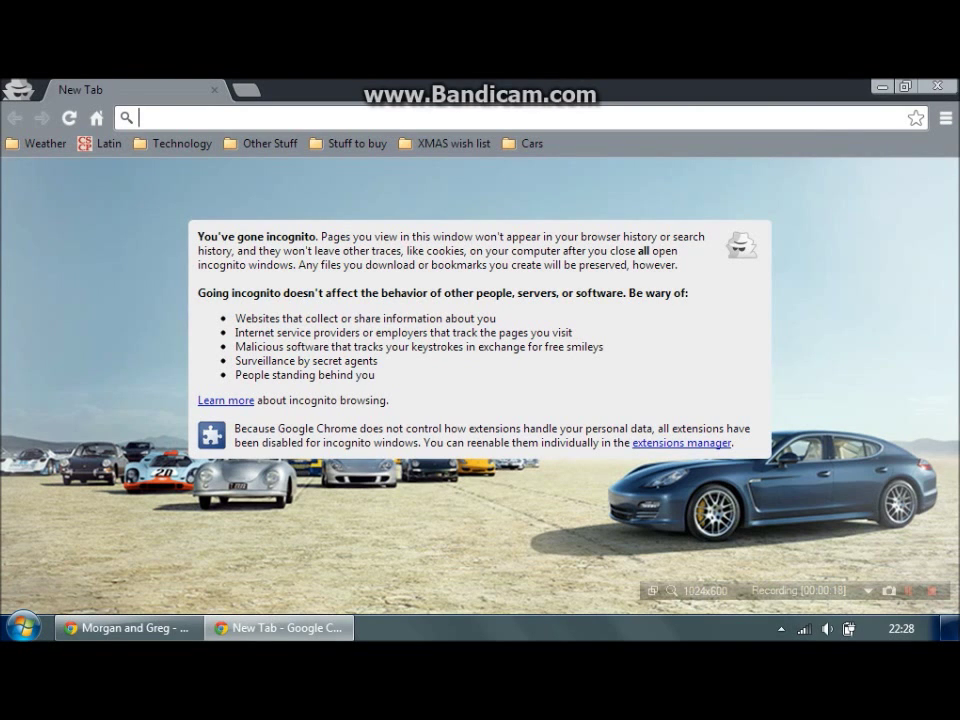
Step: Visit google.co.uk and facebook.com in the incognito window and close that window
{"action": "type", "text": "google.co.uk"}
{"action": "key", "text": "Return"}
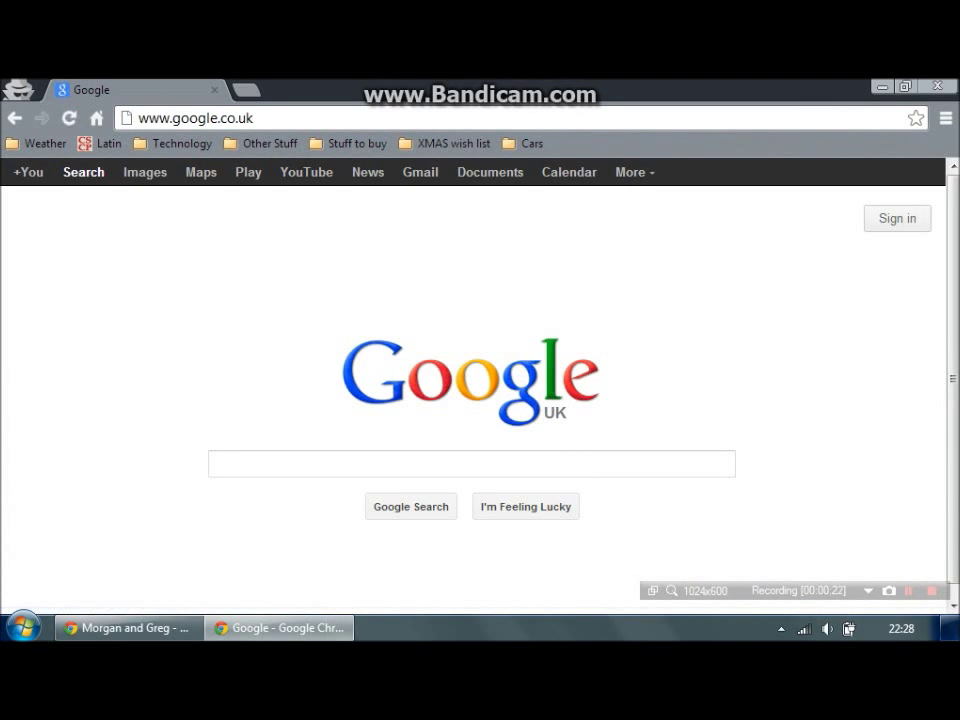
{"action": "type", "text": "facebook.com"}
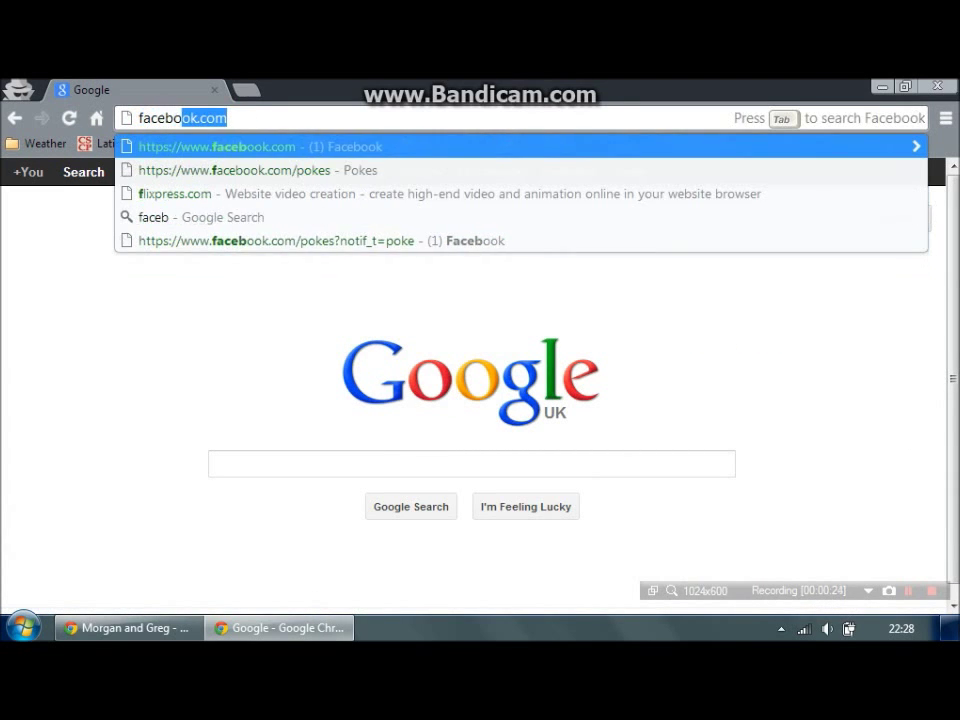
{"action": "key", "text": "Return"}
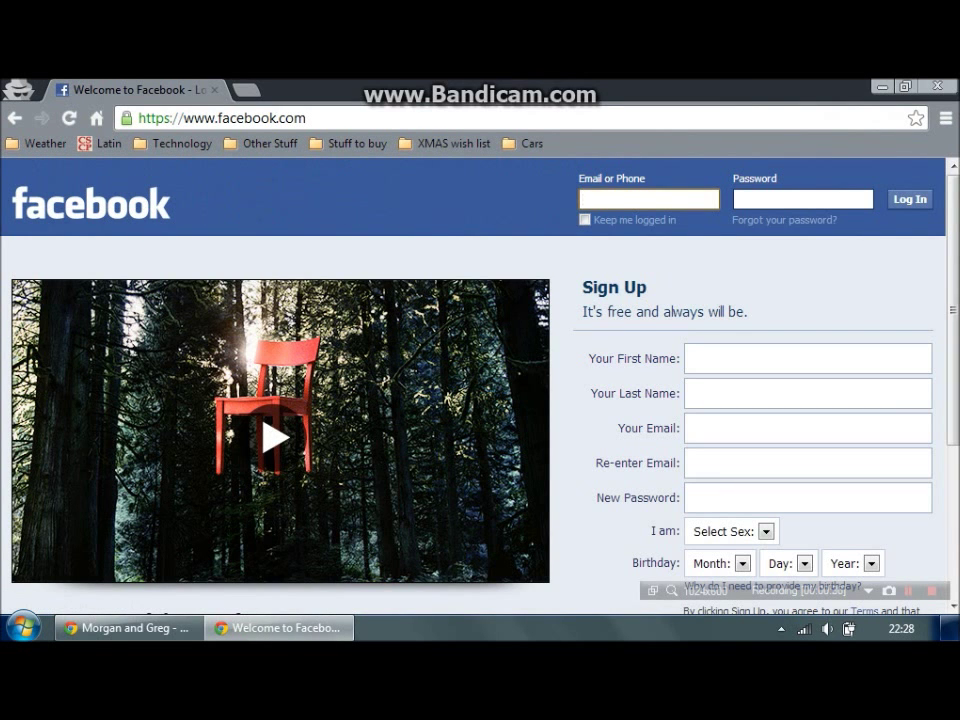
{"action": "left_click", "coordinate": [937, 87]}
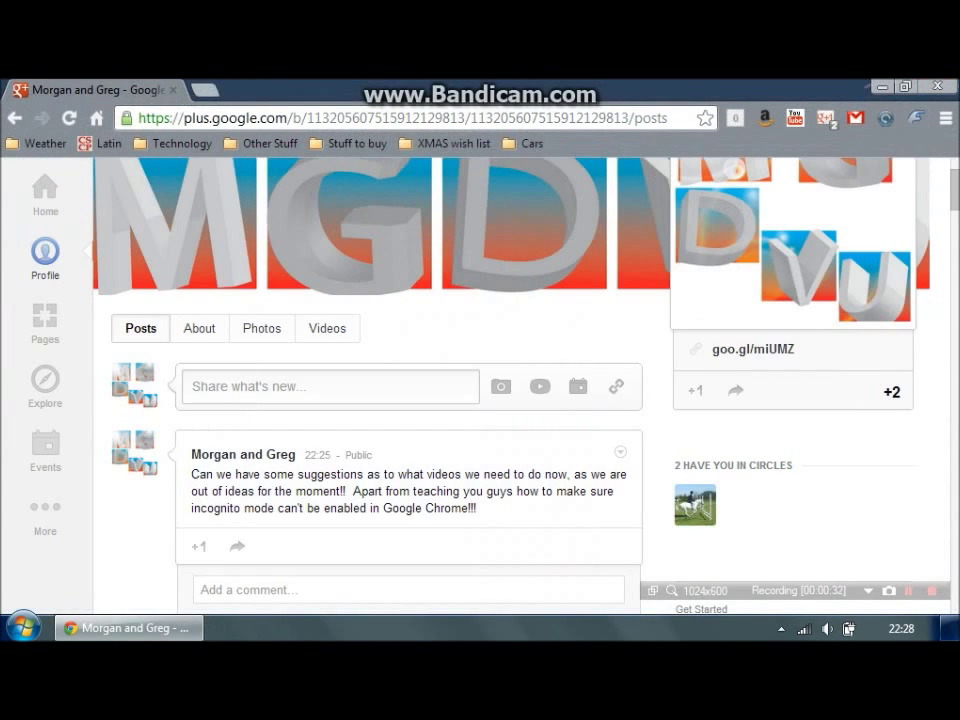
Step: Check the browsing history in a new tab for the incognito visits and close Chrome
{"action": "key", "text": "ctrl+t"}
{"action": "key", "text": "ctrl+h"}
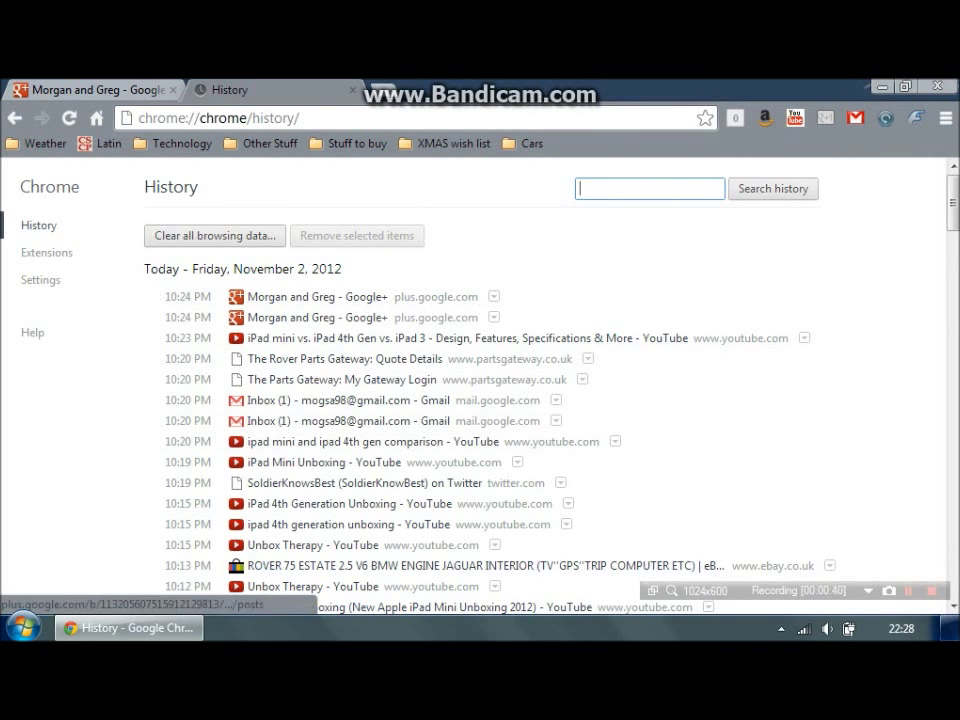
{"action": "left_click", "coordinate": [353, 90]}
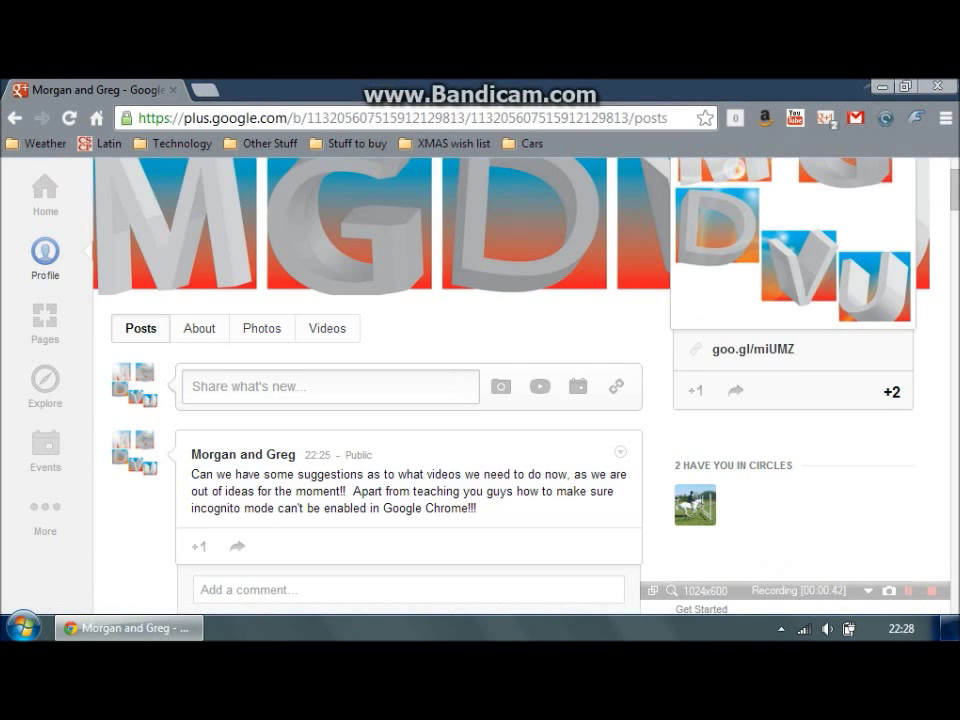
{"action": "left_click", "coordinate": [937, 87]}
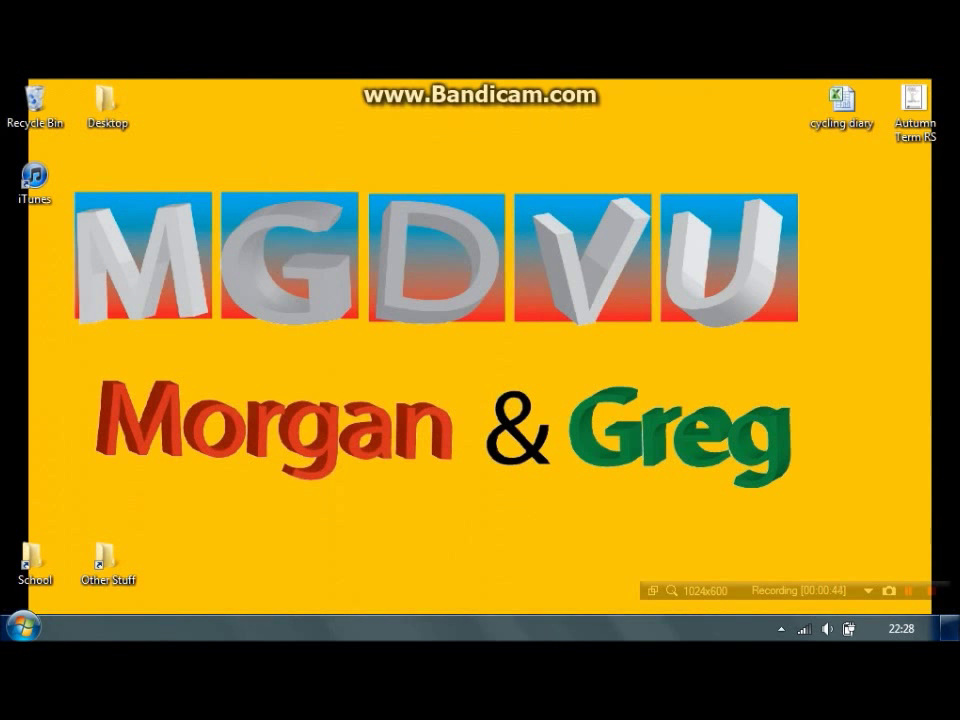
Step: Find regedit among the installed programs and launch the Registry Editor
{"action": "left_click", "coordinate": [22, 627]}
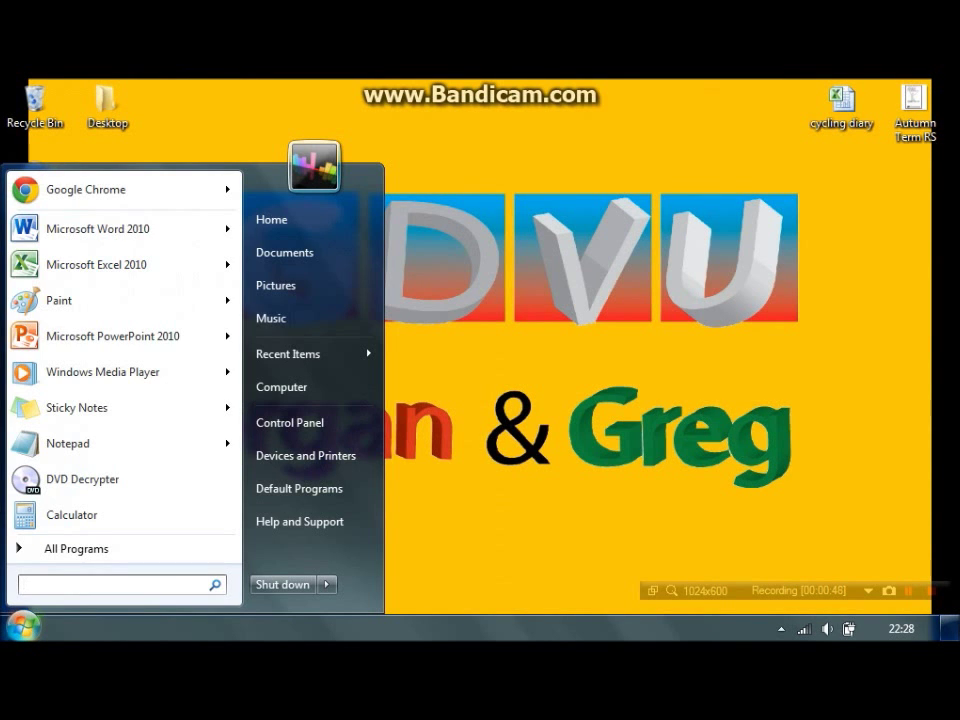
{"action": "type", "text": "regedit"}
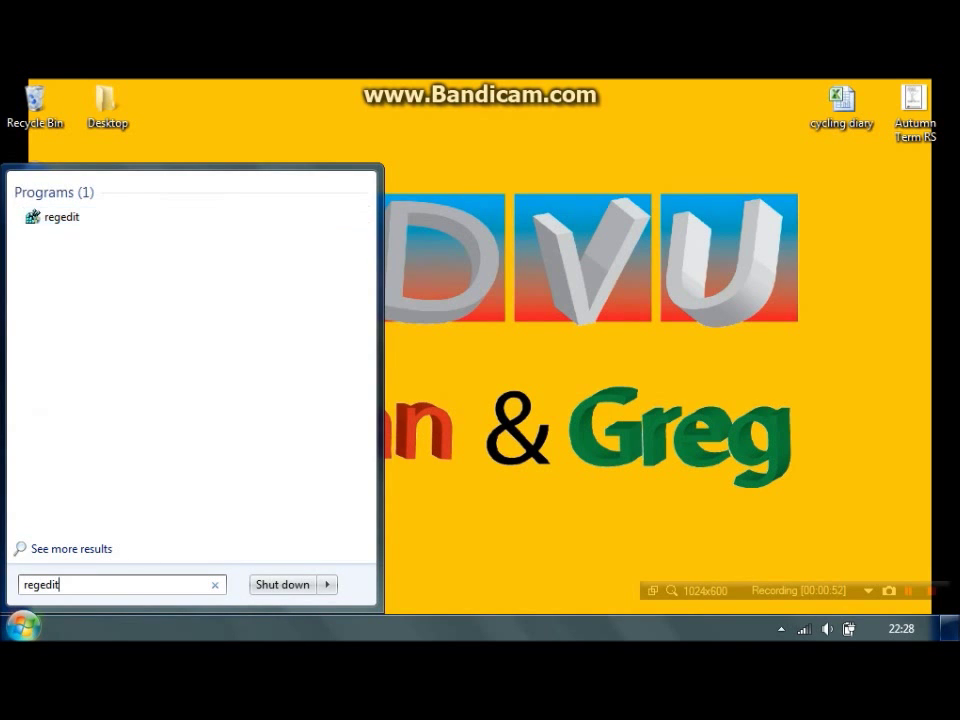
{"action": "key", "text": "Return"}
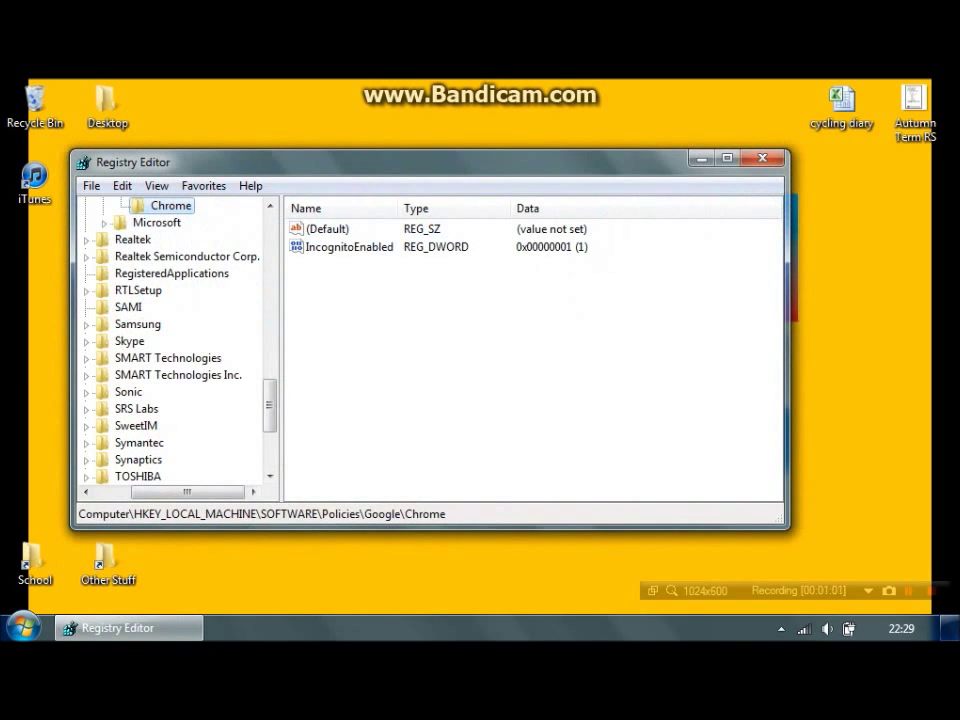
Step: Navigate the registry tree to the key HKEY_LOCAL_MACHINE\SOFTWARE\Policies\Google\Chrome
{"action": "scroll", "coordinate": [175, 340], "scroll_direction": "up", "scroll_amount": 15}
{"action": "left_click_drag", "start_coordinate": [270, 248], "coordinate": [270, 240]}
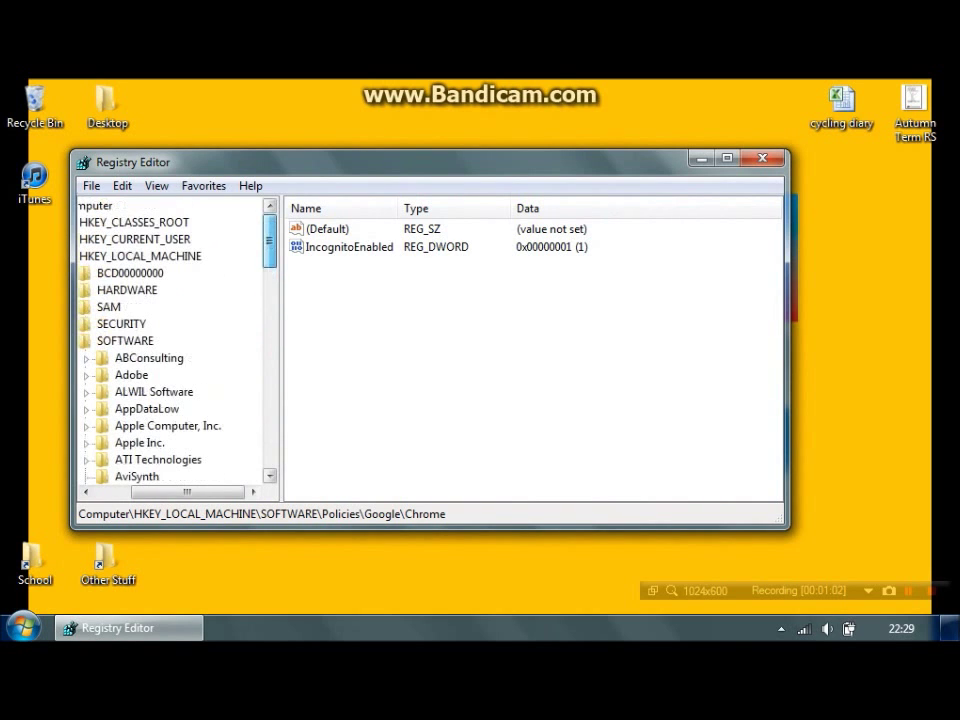
{"action": "left_click_drag", "start_coordinate": [188, 492], "coordinate": [152, 492]}
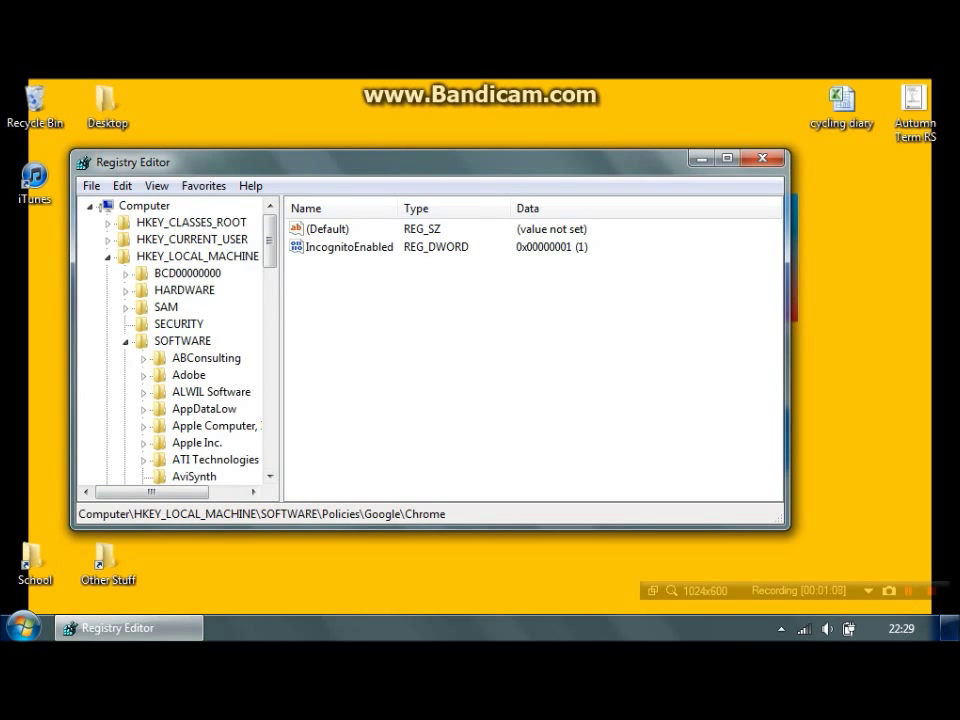
{"action": "scroll", "coordinate": [175, 340], "scroll_direction": "down", "scroll_amount": 5}
{"action": "scroll", "coordinate": [175, 340], "scroll_direction": "down", "scroll_amount": 7}
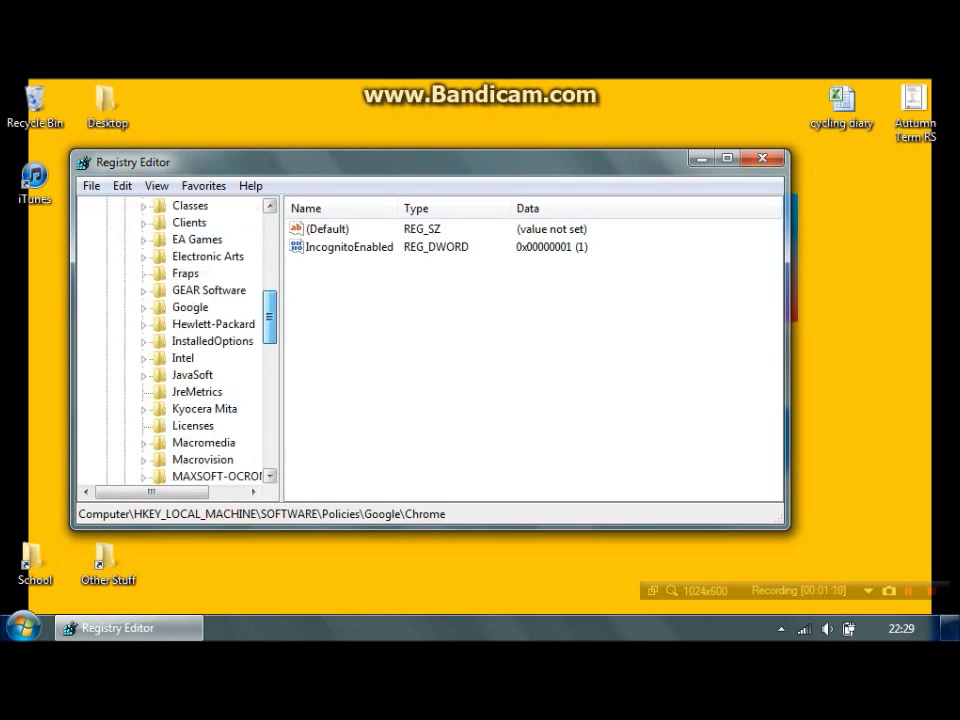
{"action": "left_click_drag", "start_coordinate": [270, 358], "coordinate": [270, 367]}
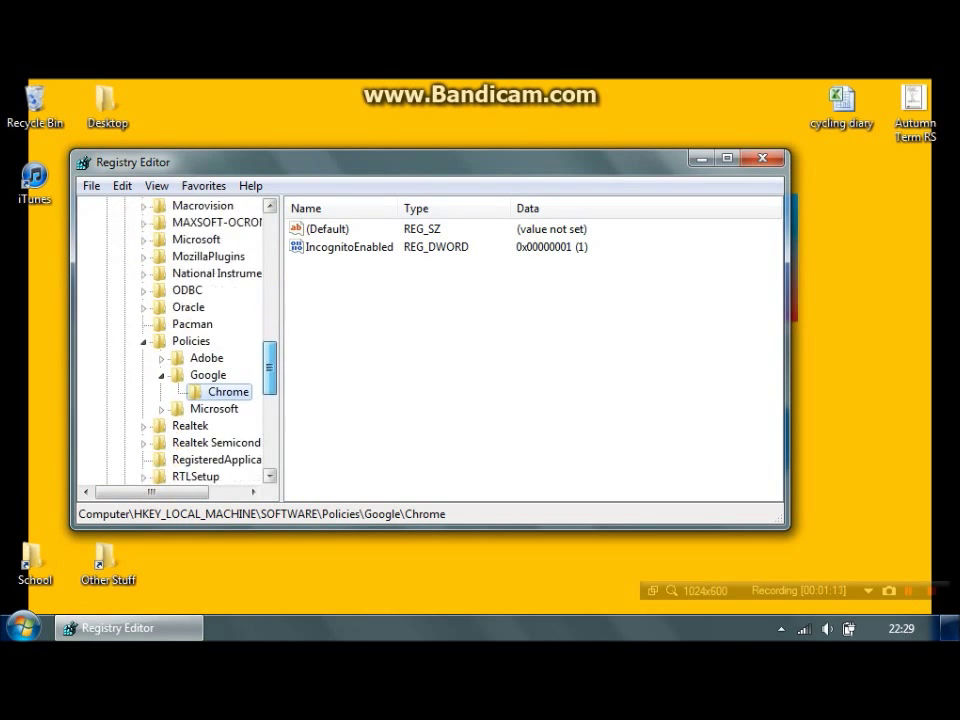
{"action": "left_click", "coordinate": [191, 341]}
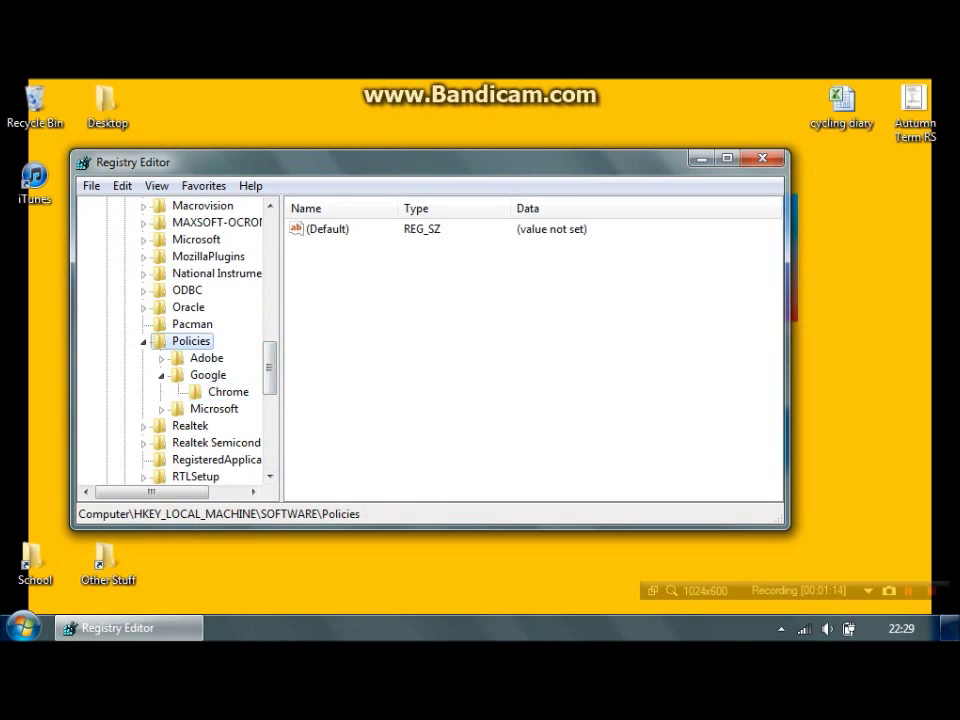
{"action": "left_click", "coordinate": [208, 375]}
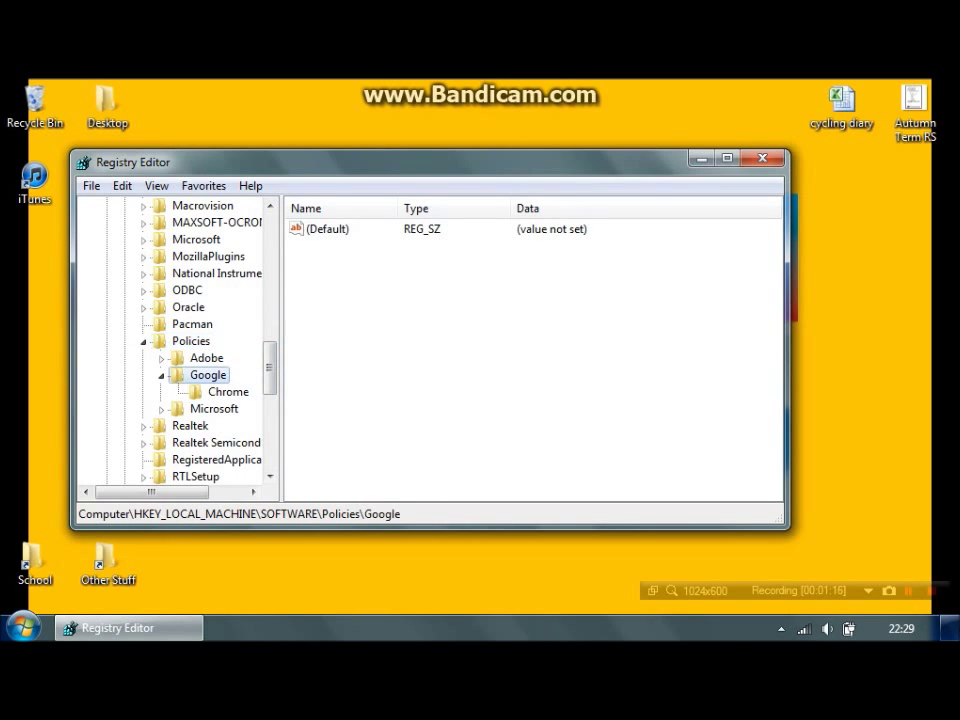
{"action": "left_click", "coordinate": [228, 392]}
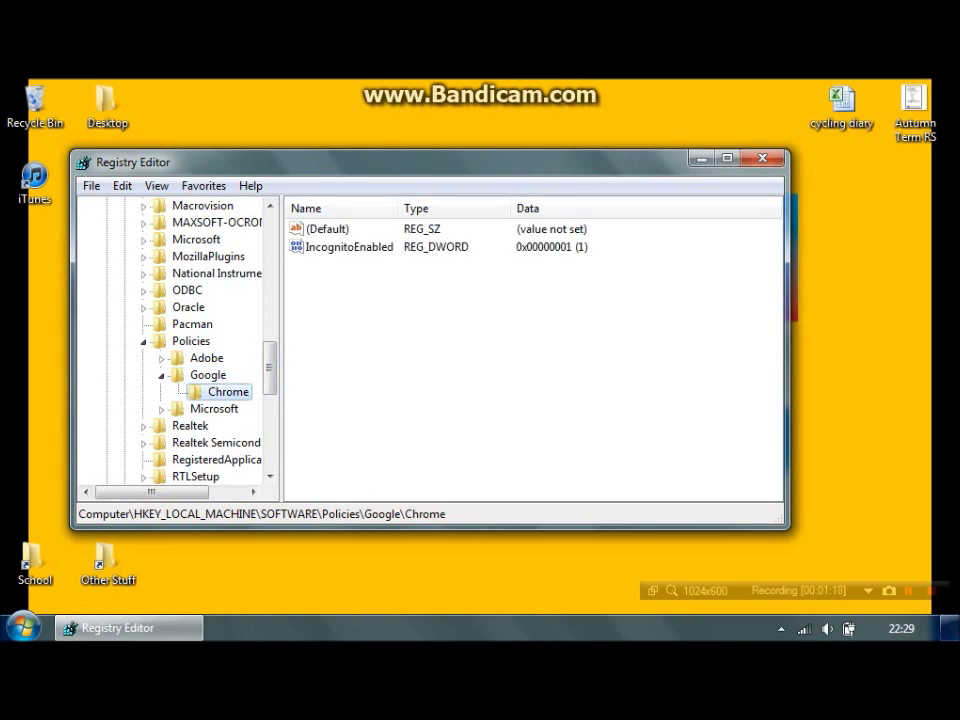
Step: Set the IncognitoEnabled DWORD value data to 0 and close the Registry Editor
{"action": "double_click", "coordinate": [348, 247]}
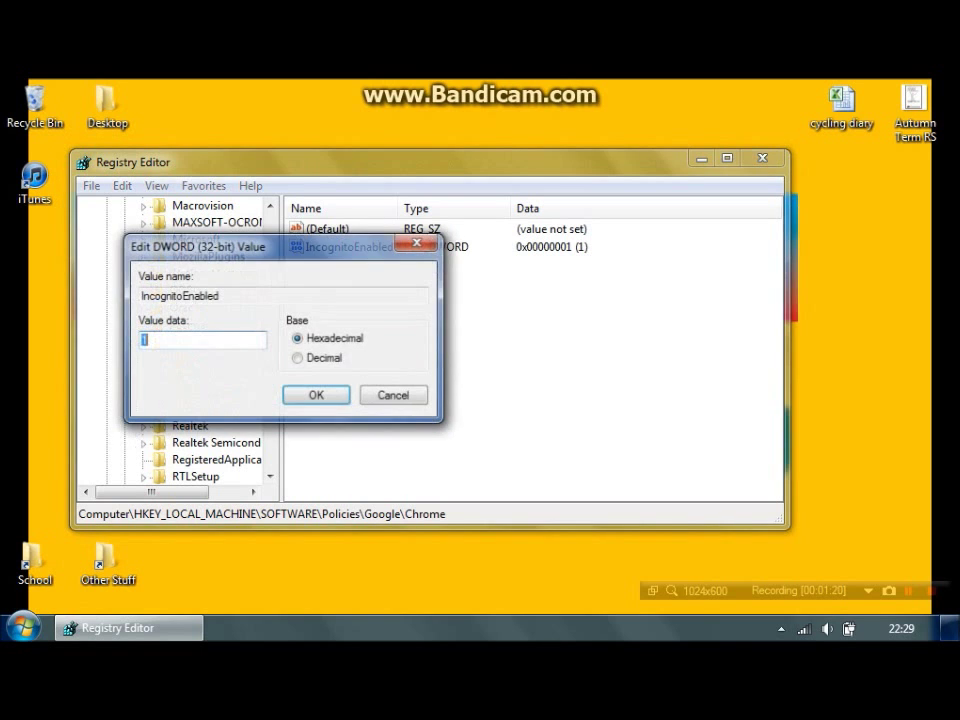
{"action": "left_click_drag", "start_coordinate": [346, 247], "coordinate": [586, 298]}
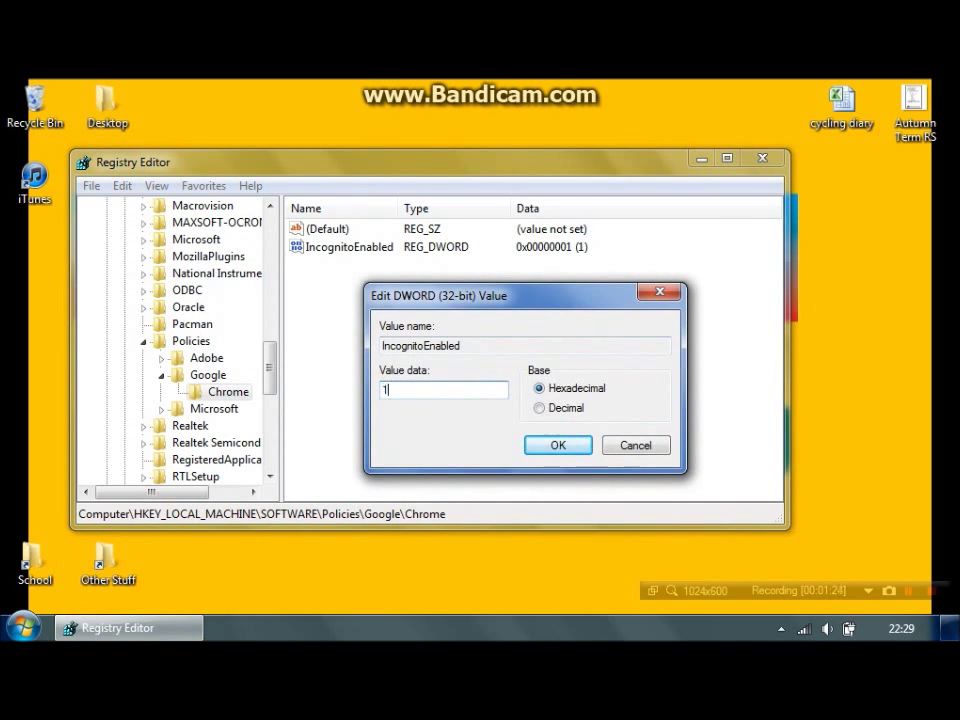
{"action": "type", "text": "0"}
{"action": "key", "text": "Return"}
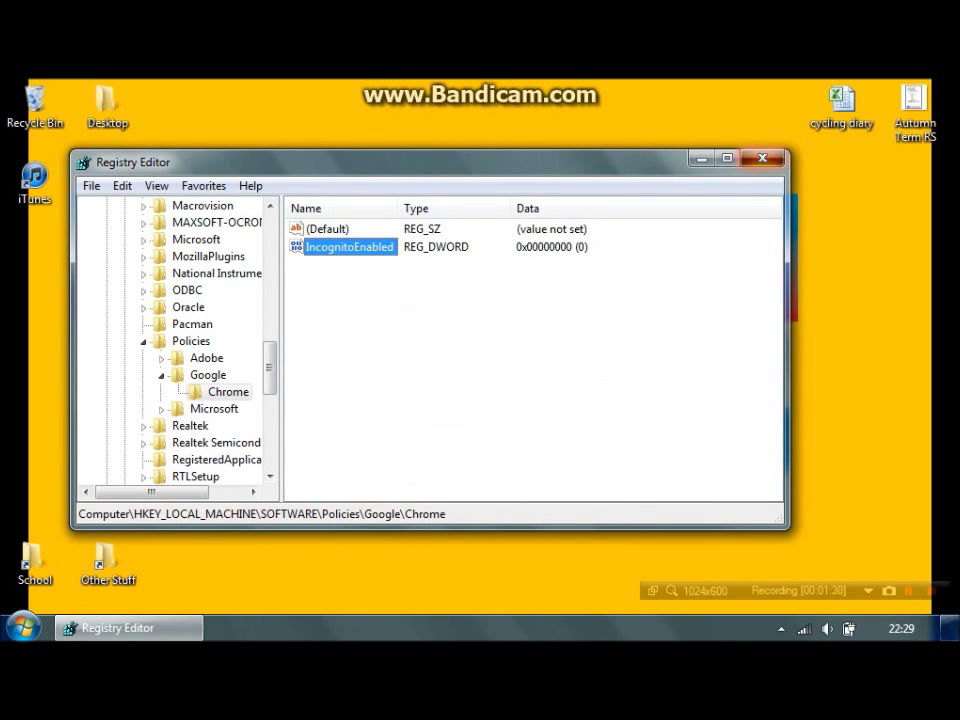
{"action": "key", "text": "alt+F4"}
Step: Launch Google Chrome and check whether its New incognito window command is available
{"action": "left_click", "coordinate": [22, 627]}
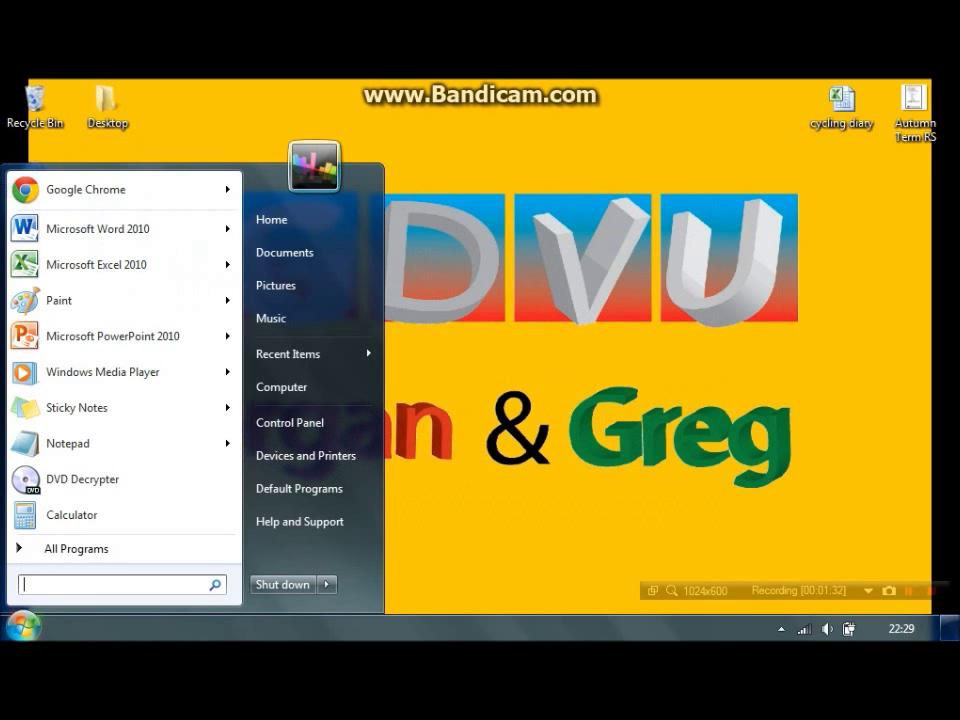
{"action": "left_click", "coordinate": [110, 190]}
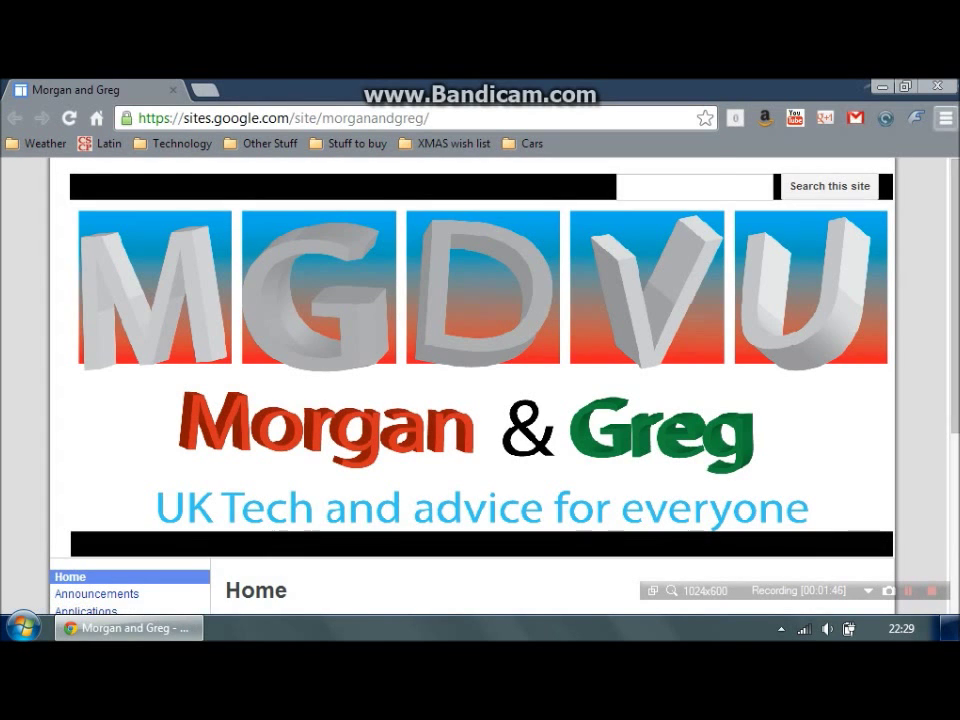
{"action": "left_click", "coordinate": [945, 118]}
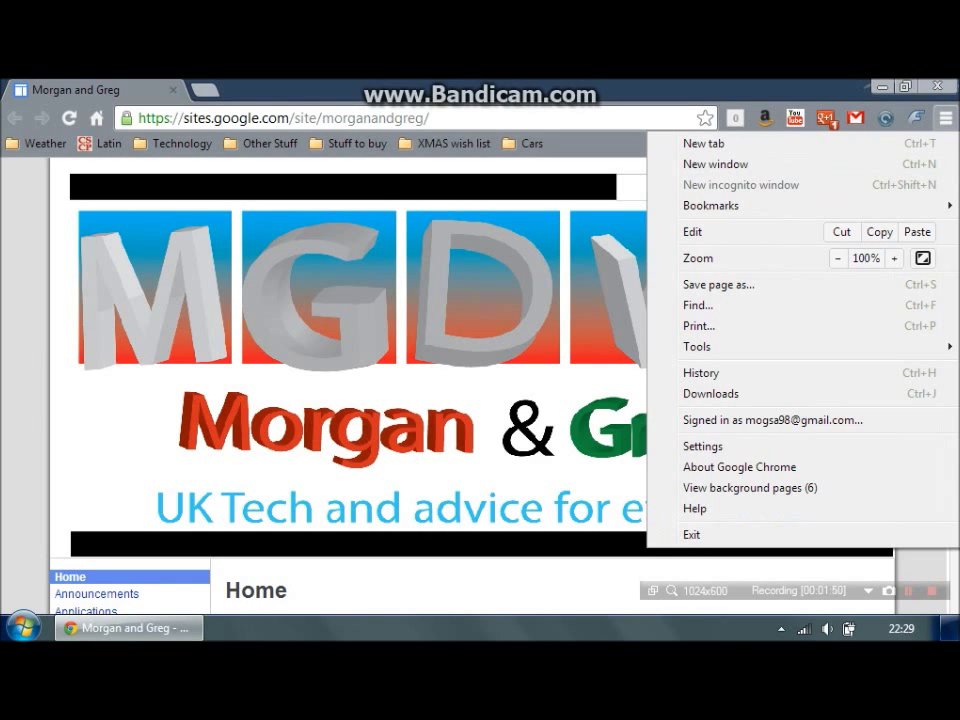
{"action": "key", "text": "Escape"}
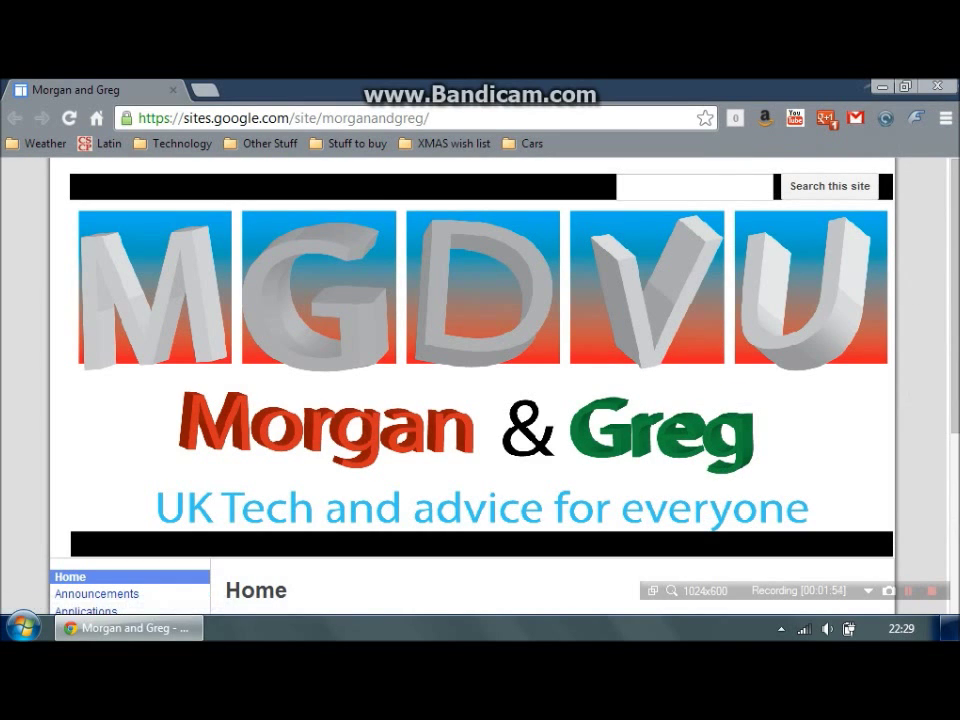
{"action": "scroll", "coordinate": [480, 400], "scroll_direction": "down", "scroll_amount": 2}
{"action": "scroll", "coordinate": [480, 400], "scroll_direction": "up", "scroll_amount": 2}
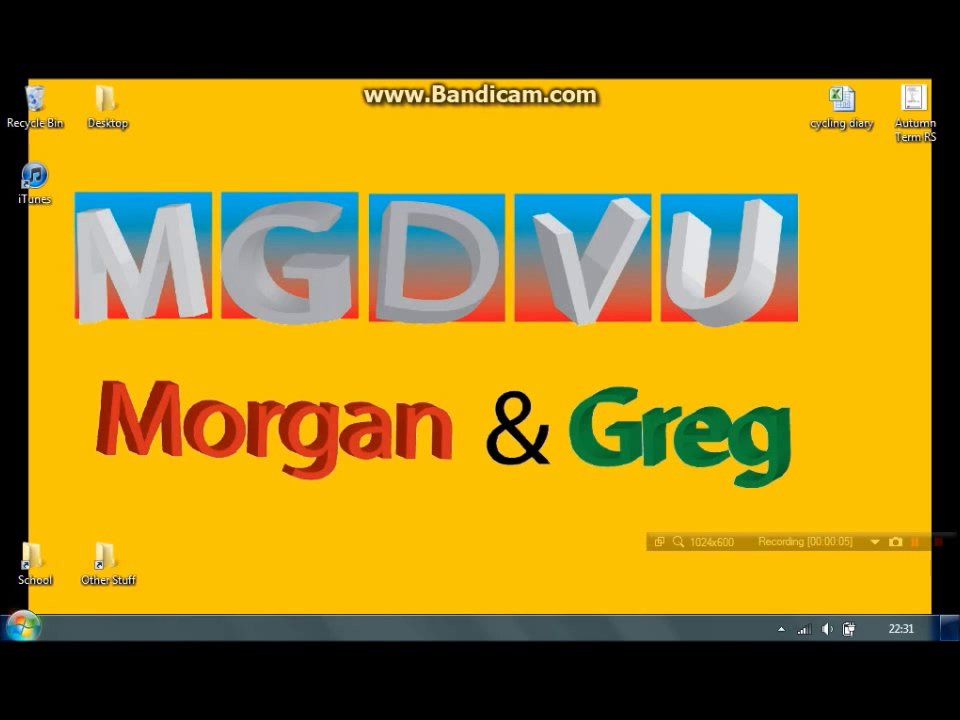
Step: Reopen the Registry Editor by searching for regedit
{"action": "key", "text": "super"}
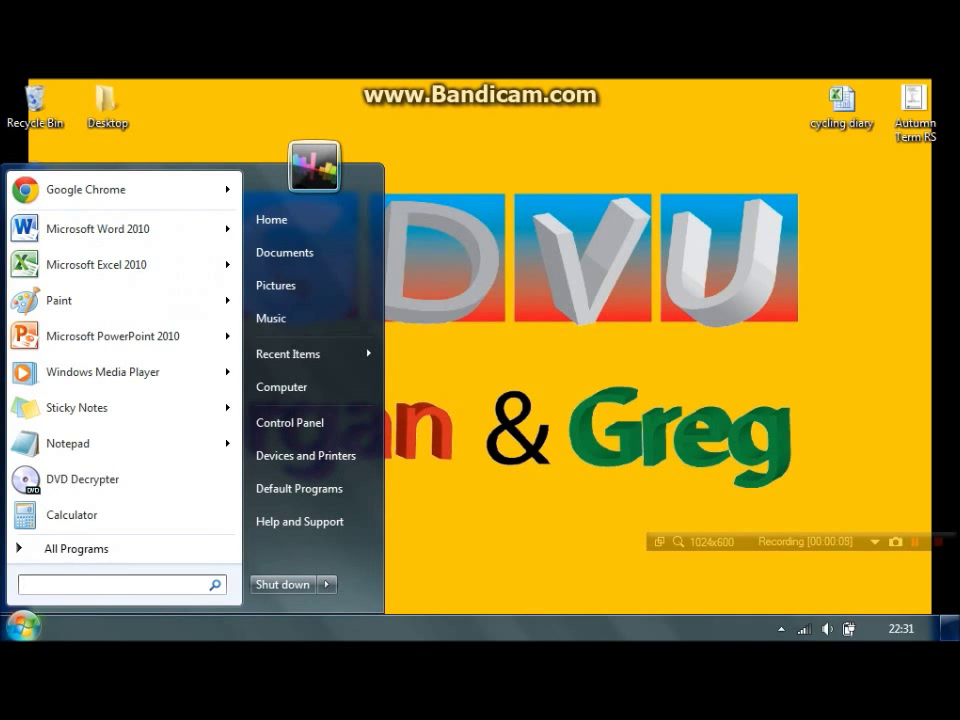
{"action": "type", "text": "regedit"}
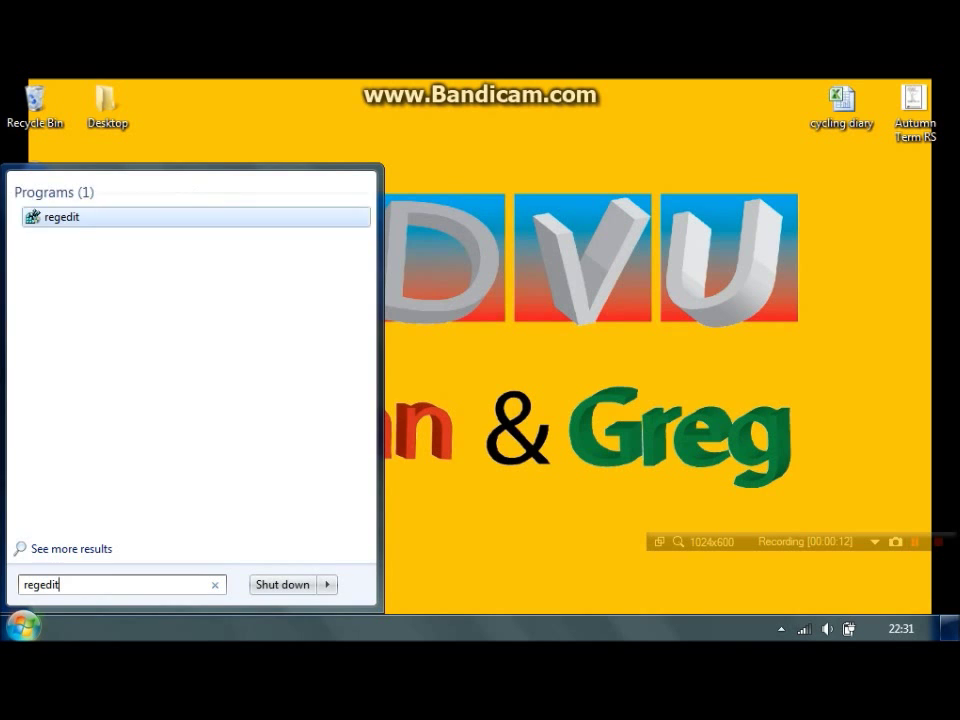
{"action": "key", "text": "Return"}
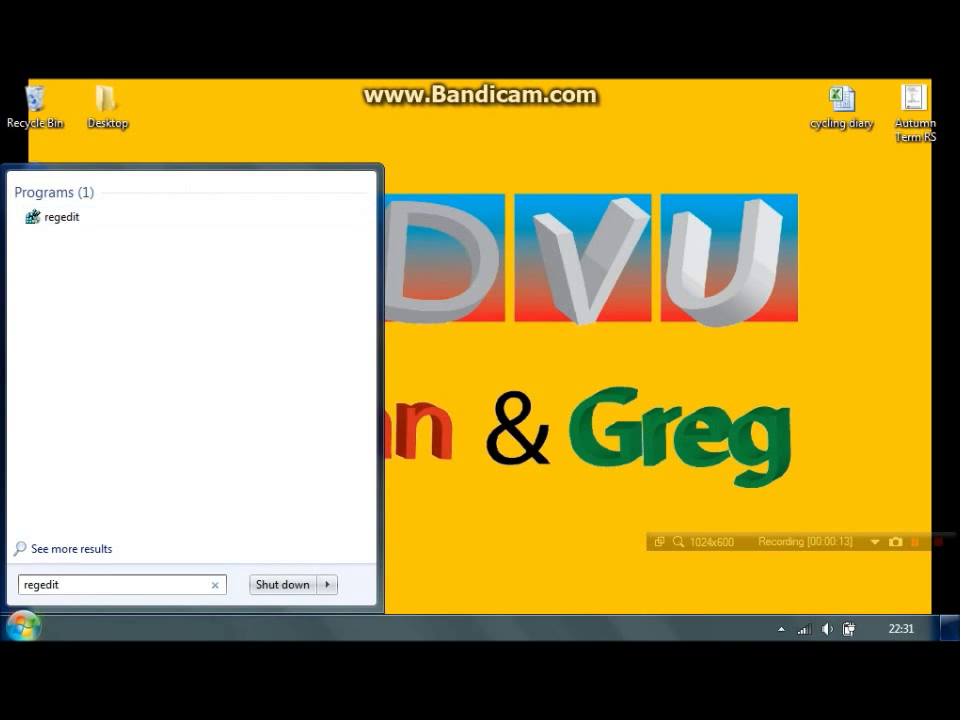
{"action": "key", "text": "Return"}
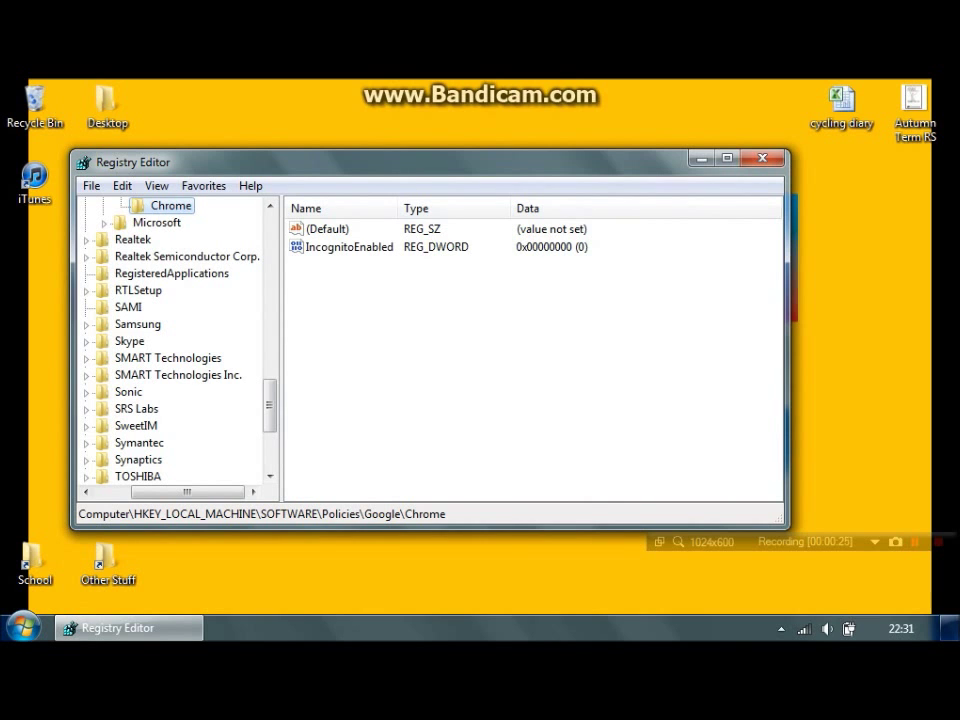
Step: Trace the path HKEY_LOCAL_MACHINE\SOFTWARE\Policies\Google\Chrome in the registry tree and select the Chrome key
{"action": "scroll", "coordinate": [170, 340], "scroll_direction": "up", "scroll_amount": 15}
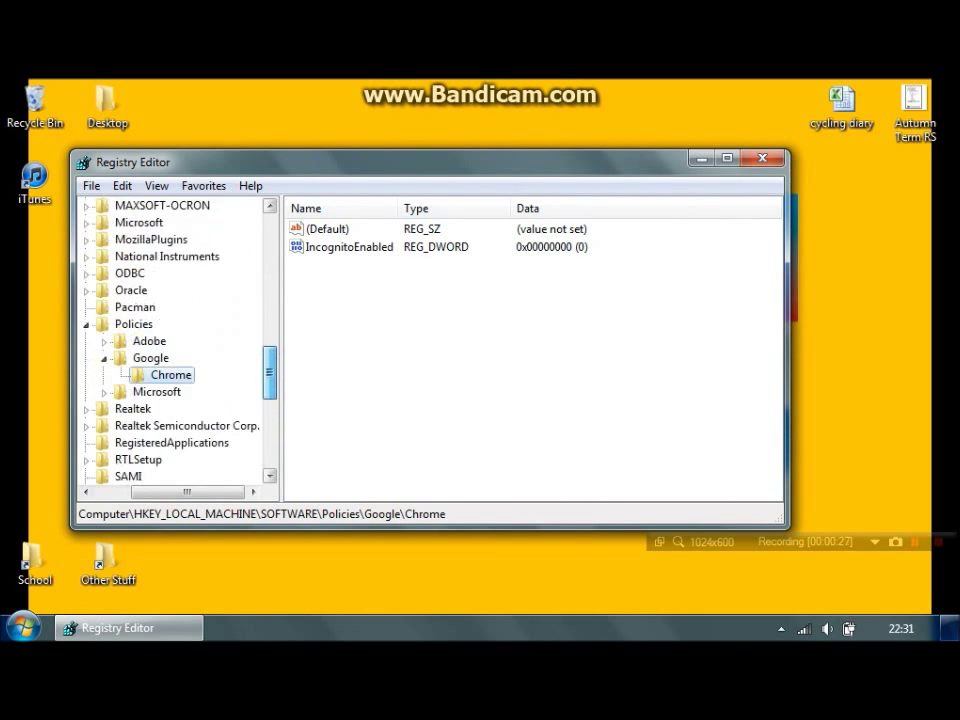
{"action": "left_click_drag", "start_coordinate": [270, 260], "coordinate": [270, 240]}
{"action": "left_click_drag", "start_coordinate": [188, 492], "coordinate": [152, 492]}
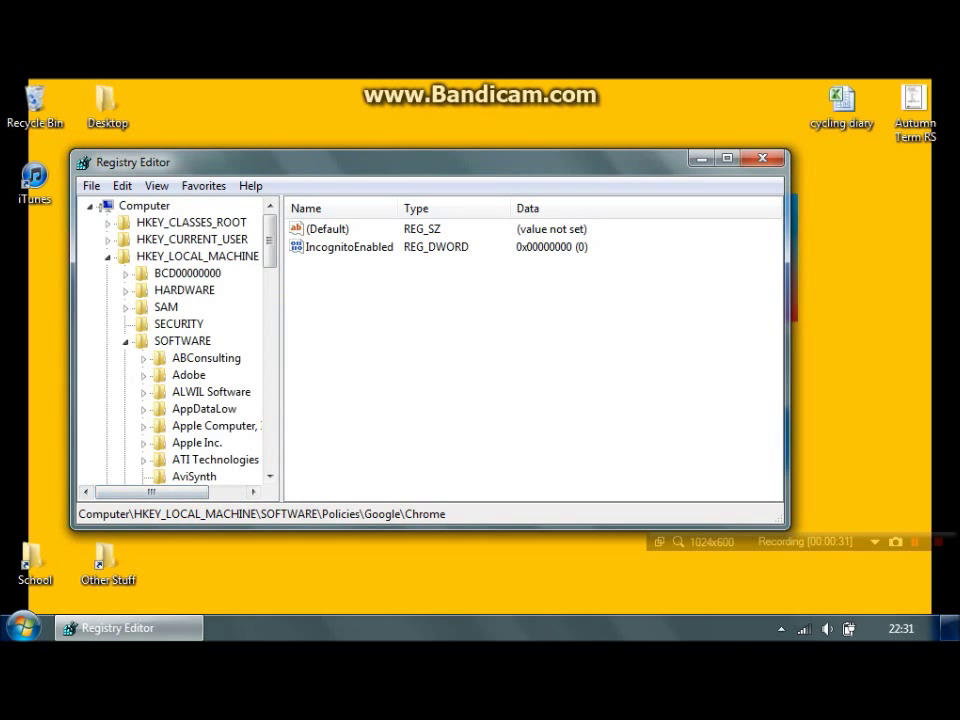
{"action": "scroll", "coordinate": [170, 340], "scroll_direction": "down", "scroll_amount": 2}
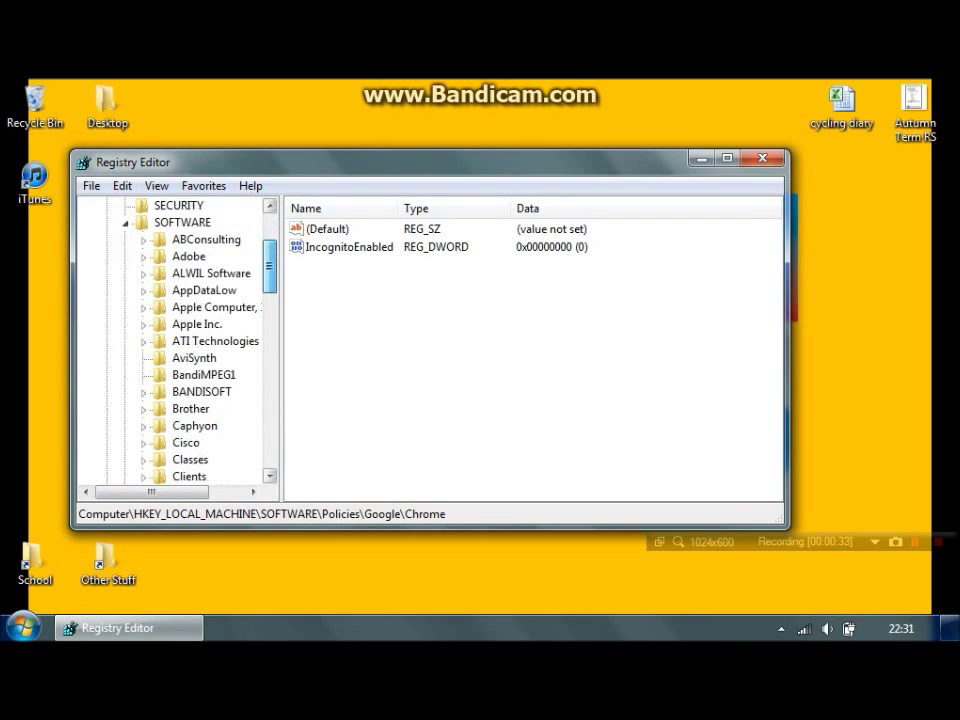
{"action": "scroll", "coordinate": [170, 340], "scroll_direction": "down", "scroll_amount": 10}
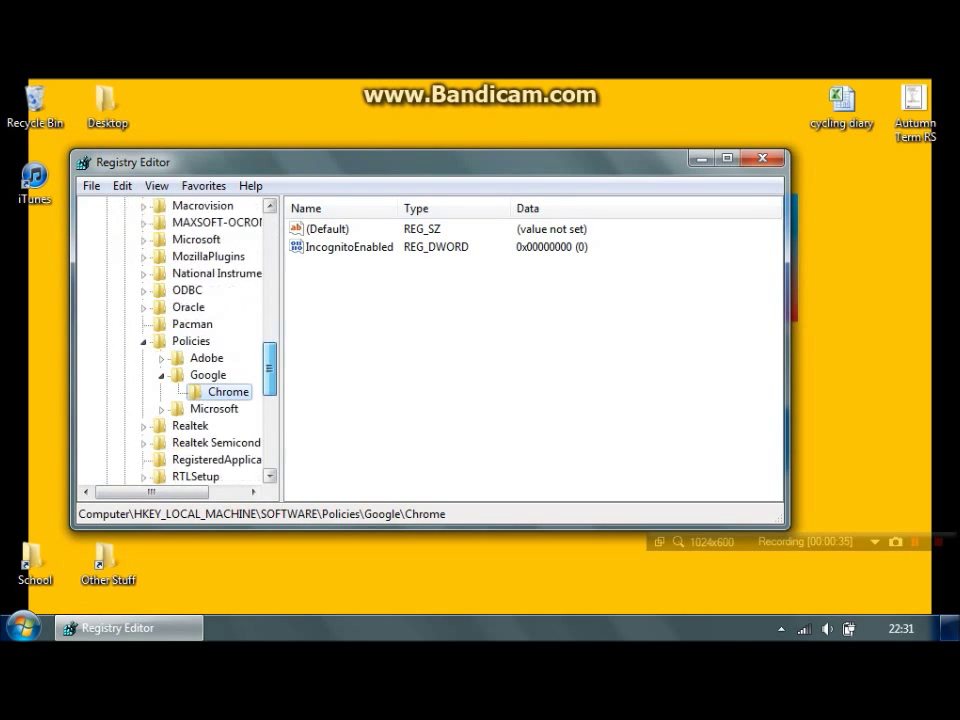
{"action": "left_click", "coordinate": [191, 341]}
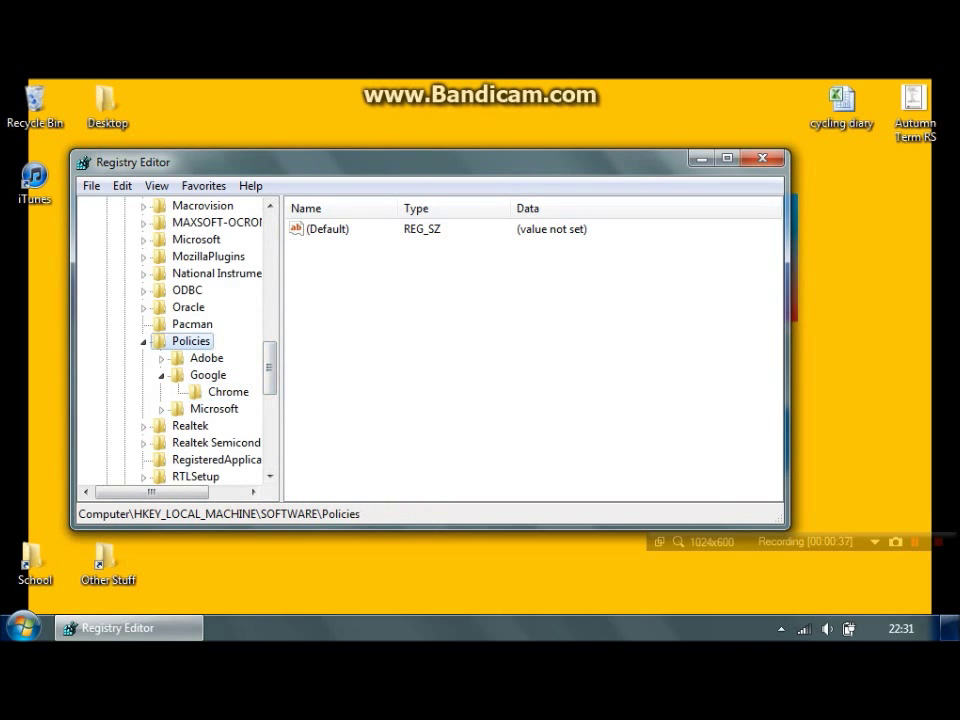
{"action": "left_click", "coordinate": [208, 375]}
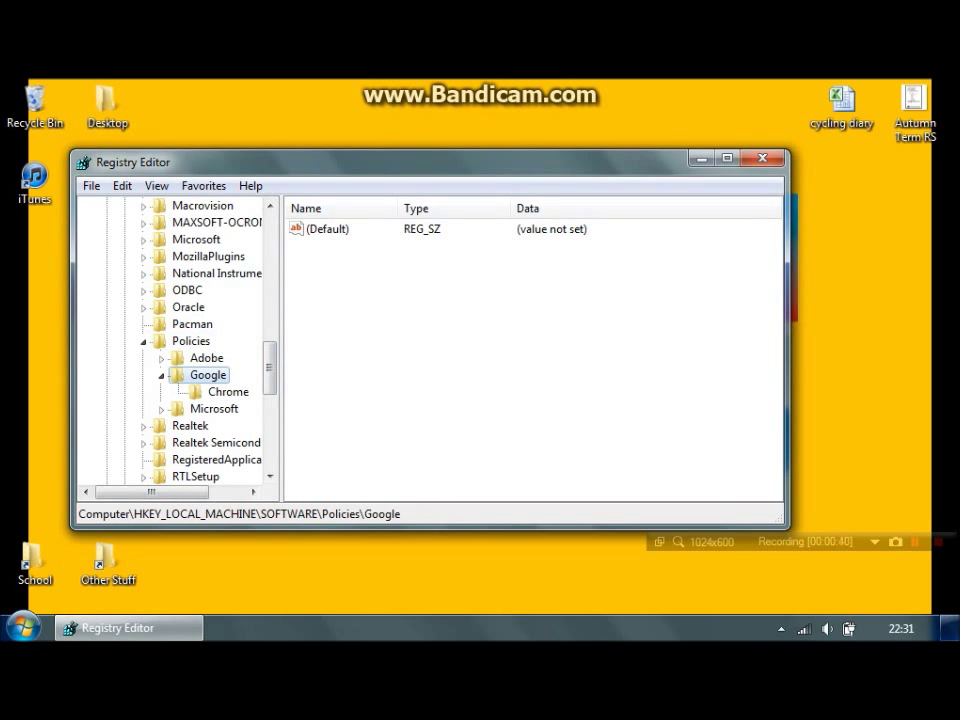
{"action": "left_click", "coordinate": [228, 392]}
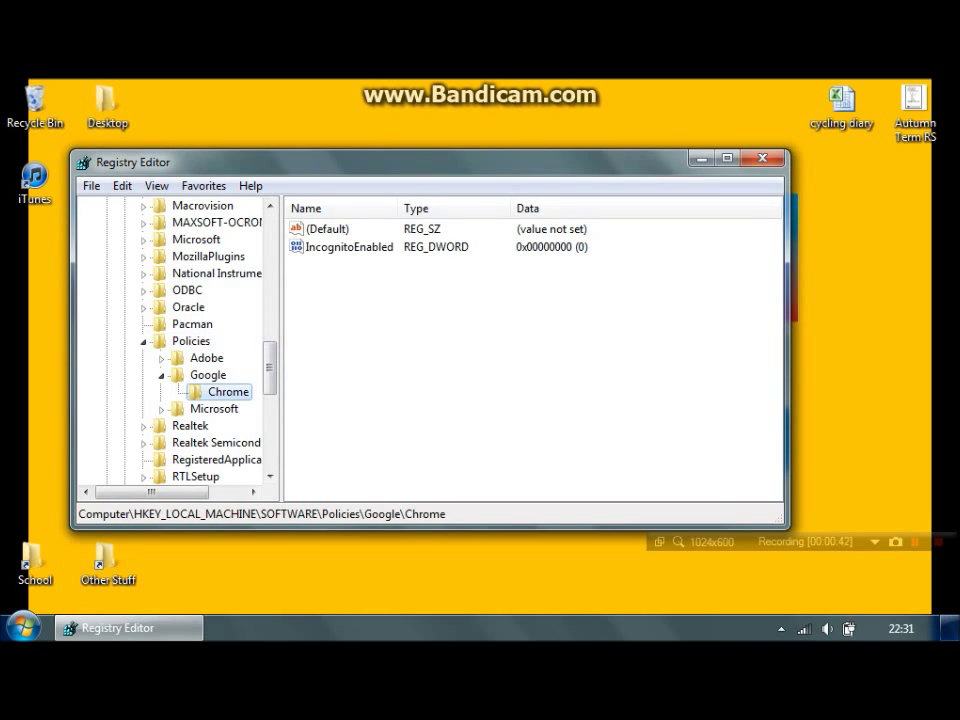
Step: Set the IncognitoEnabled DWORD value data to 1 and close the Registry Editor
{"action": "double_click", "coordinate": [349, 247]}
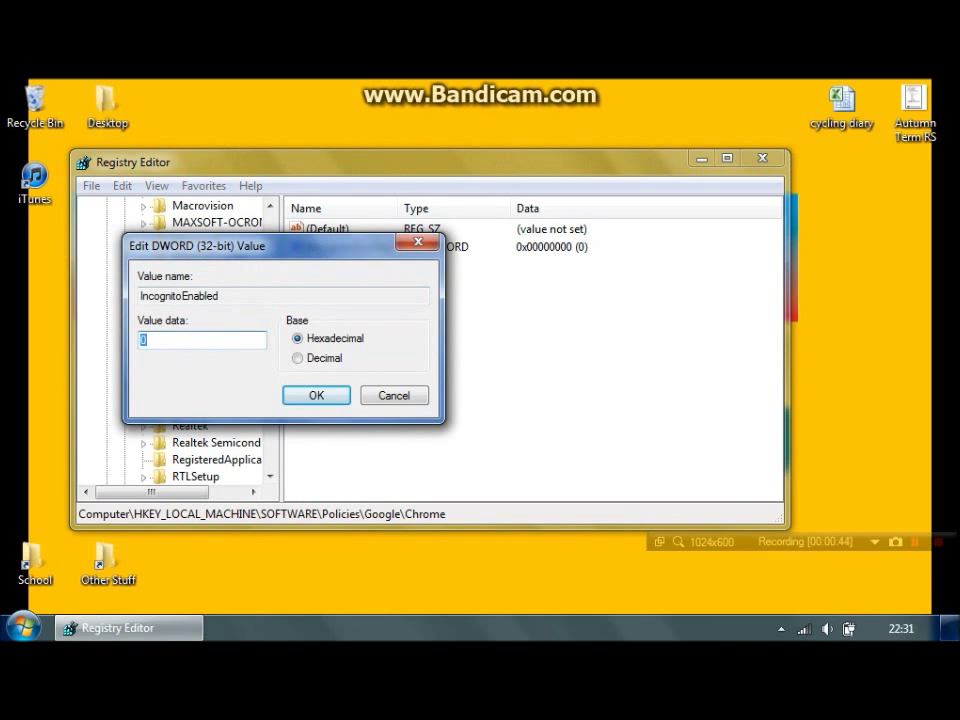
{"action": "type", "text": "1"}
{"action": "key", "text": "Return"}
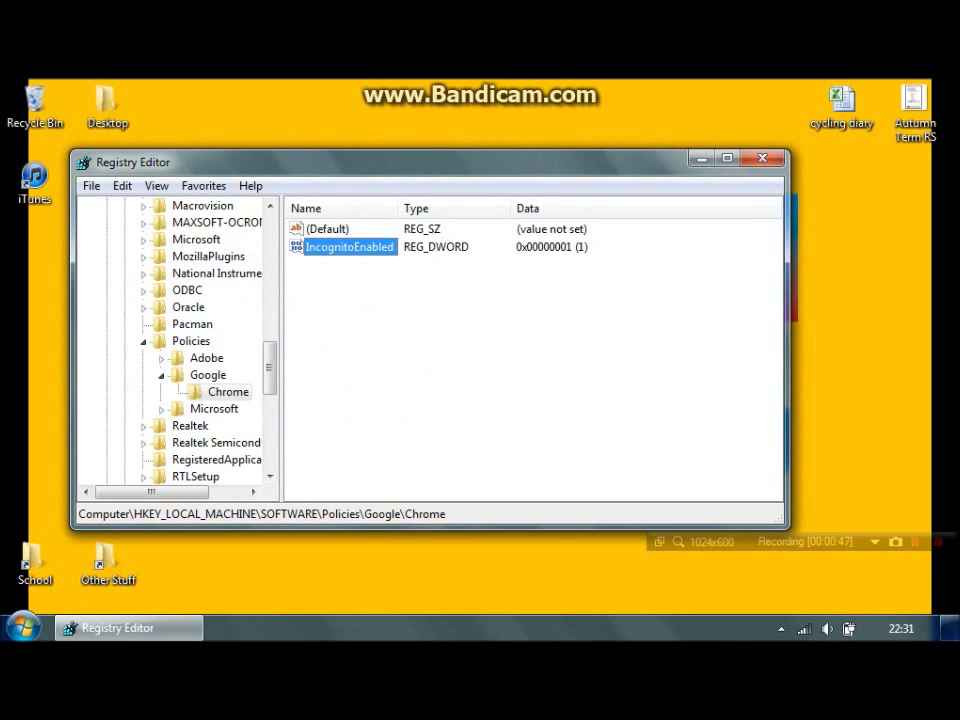
{"action": "left_click", "coordinate": [762, 158]}
Step: Launch Google Chrome and open a new incognito window
{"action": "left_click", "coordinate": [24, 628]}
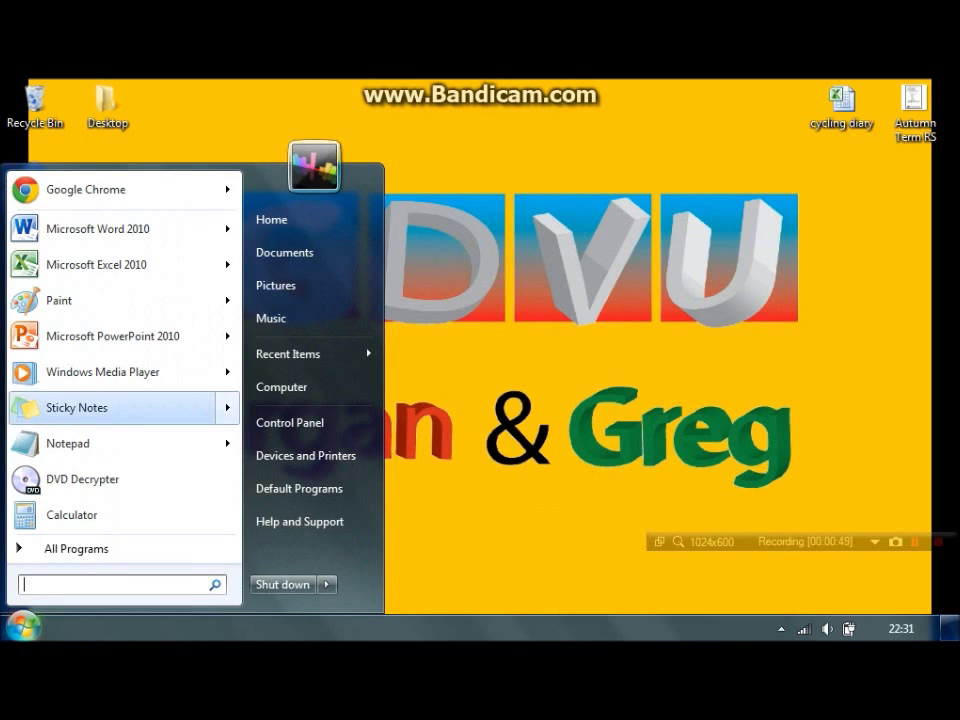
{"action": "left_click", "coordinate": [86, 189]}
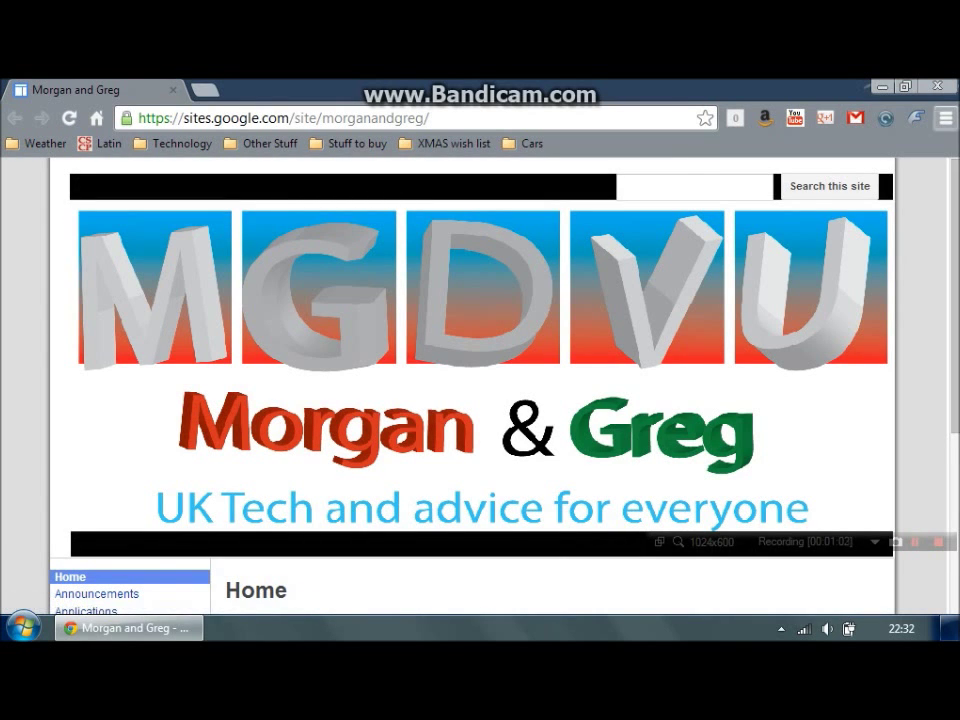
{"action": "left_click", "coordinate": [945, 118]}
{"action": "left_click", "coordinate": [780, 185]}
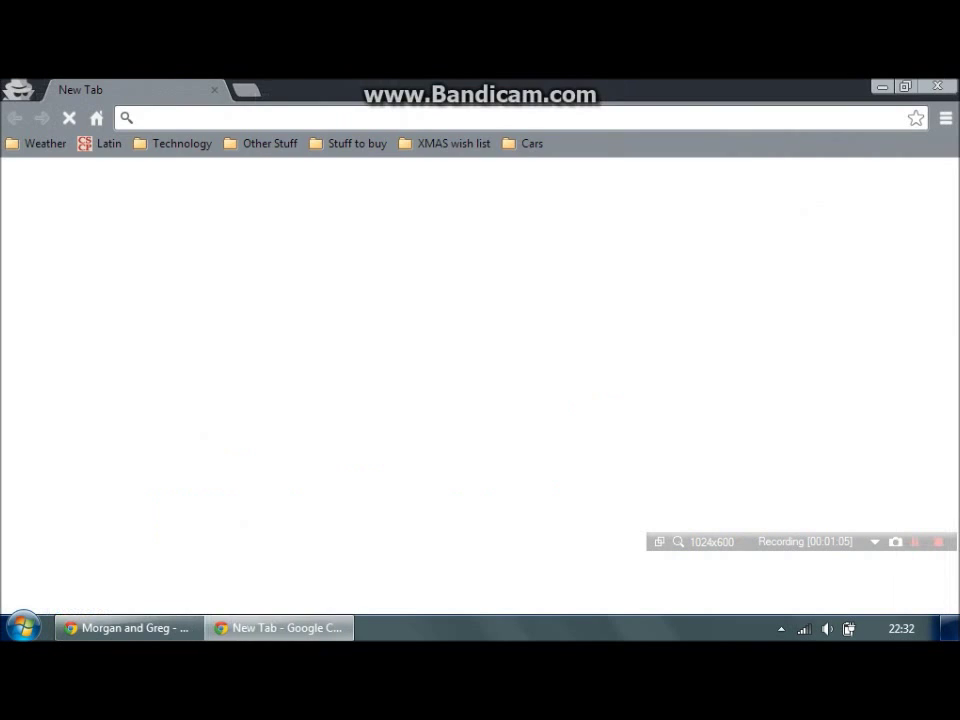